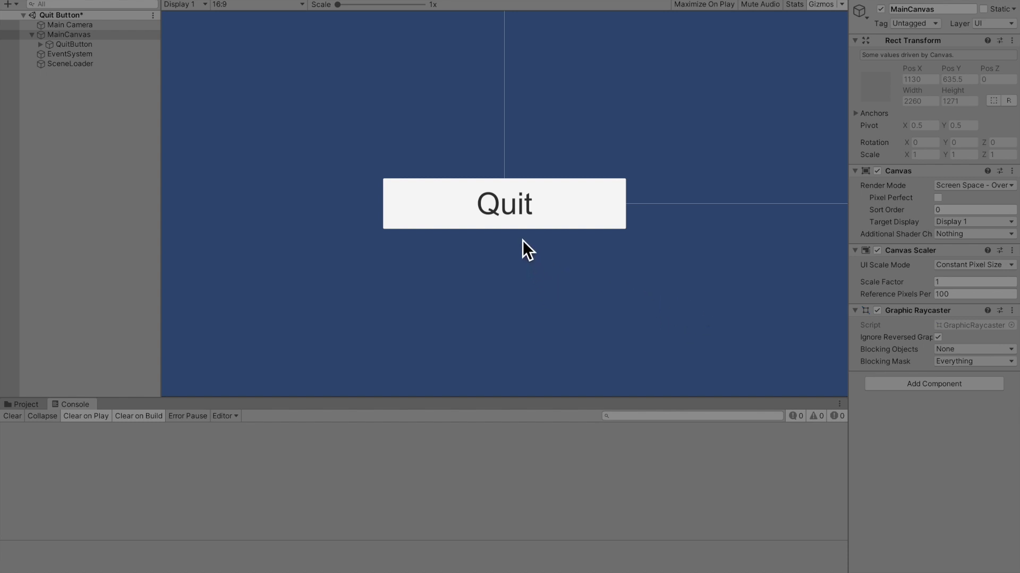
Step: Press the Quit button in Play mode so 'Quit!' is logged in the Console
{"action": "left_click", "coordinate": [506, 207]}
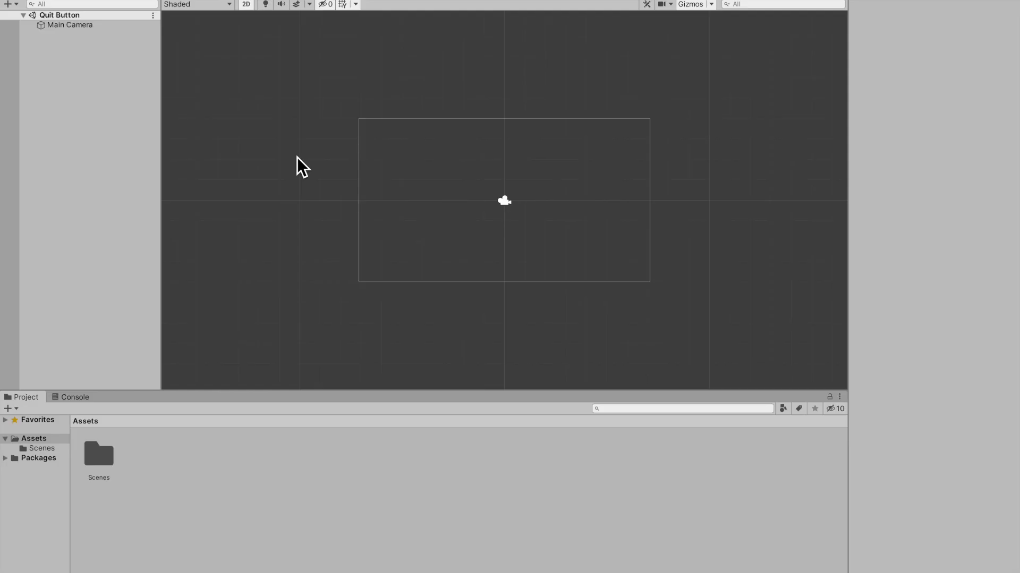
Step: Add a UI Button to the scene from the Hierarchy's create menu
{"action": "right_click", "coordinate": [122, 93]}
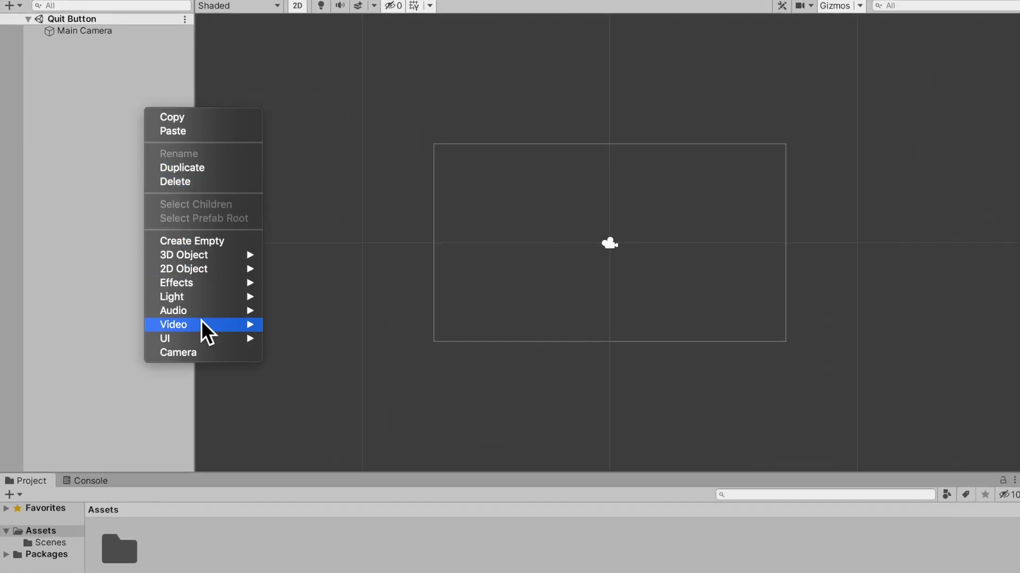
{"action": "mouse_move", "coordinate": [205, 340]}
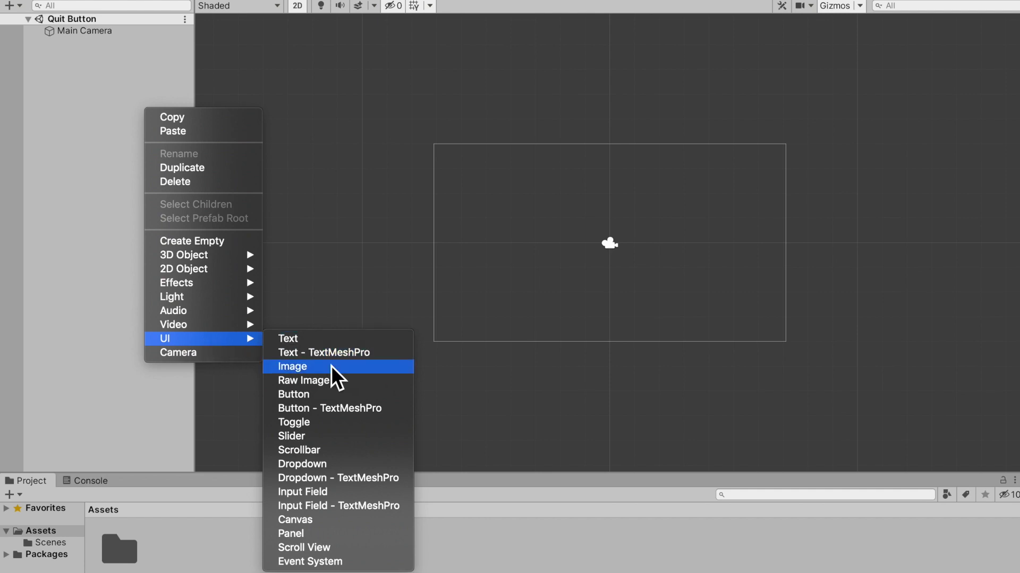
{"action": "left_click", "coordinate": [335, 396]}
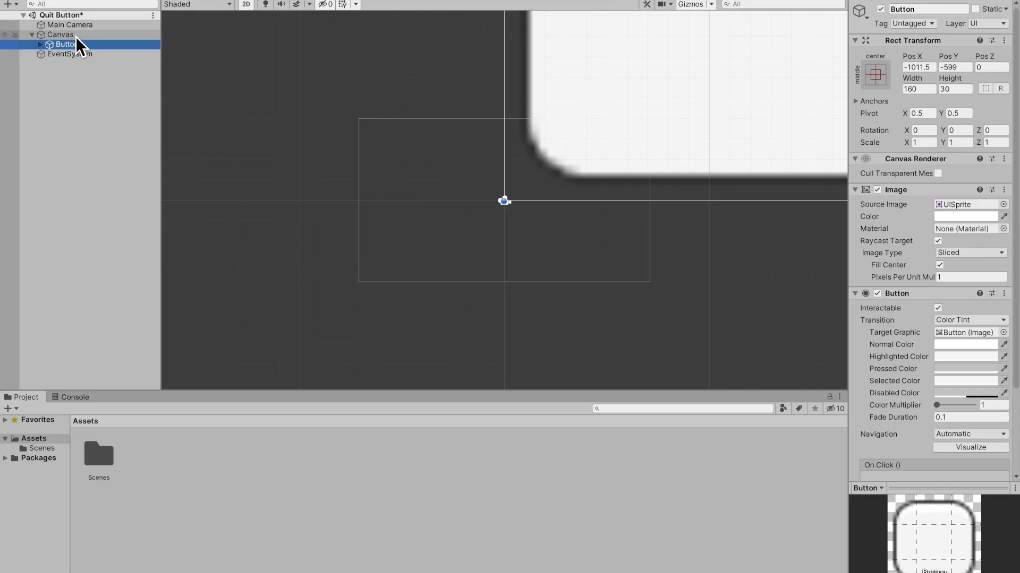
Step: Rename the Canvas to MainCanvas and the Button to QuitButton
{"action": "double_click", "coordinate": [229, 151]}
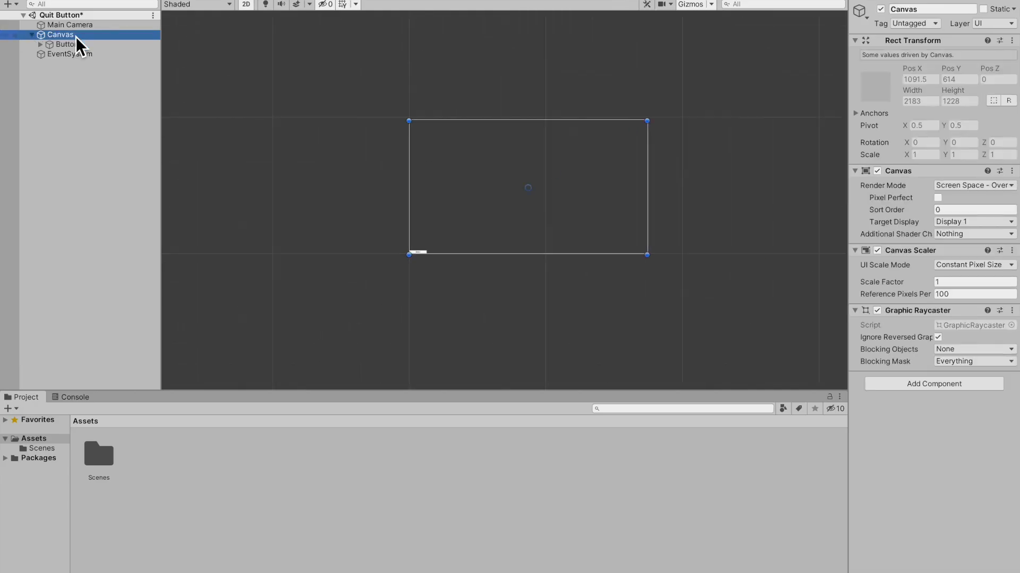
{"action": "scroll", "coordinate": [482, 223], "scroll_direction": "up", "scroll_amount": 2}
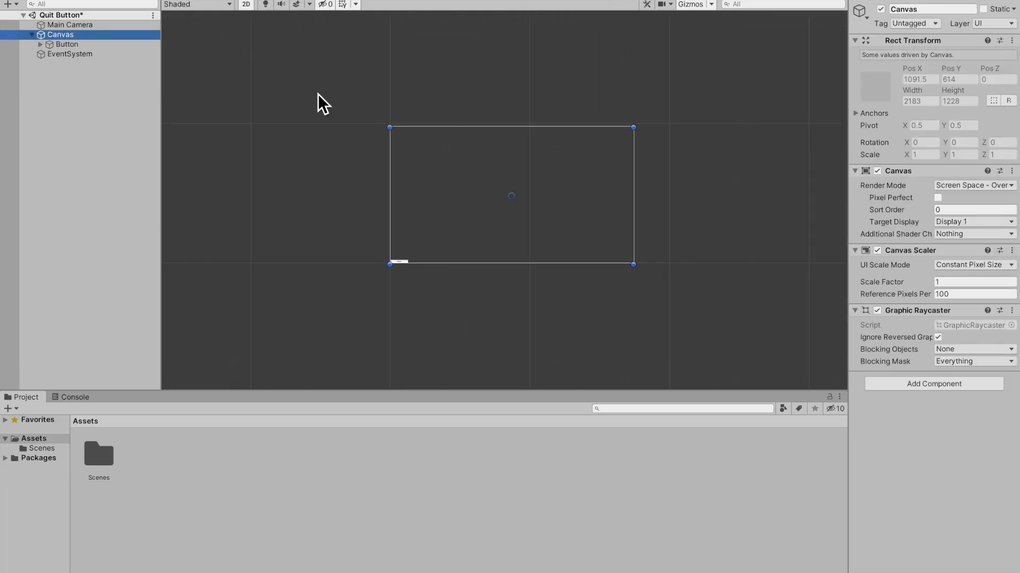
{"action": "left_click", "coordinate": [936, 10]}
{"action": "key", "text": "Home"}
{"action": "type", "text": "Main"}
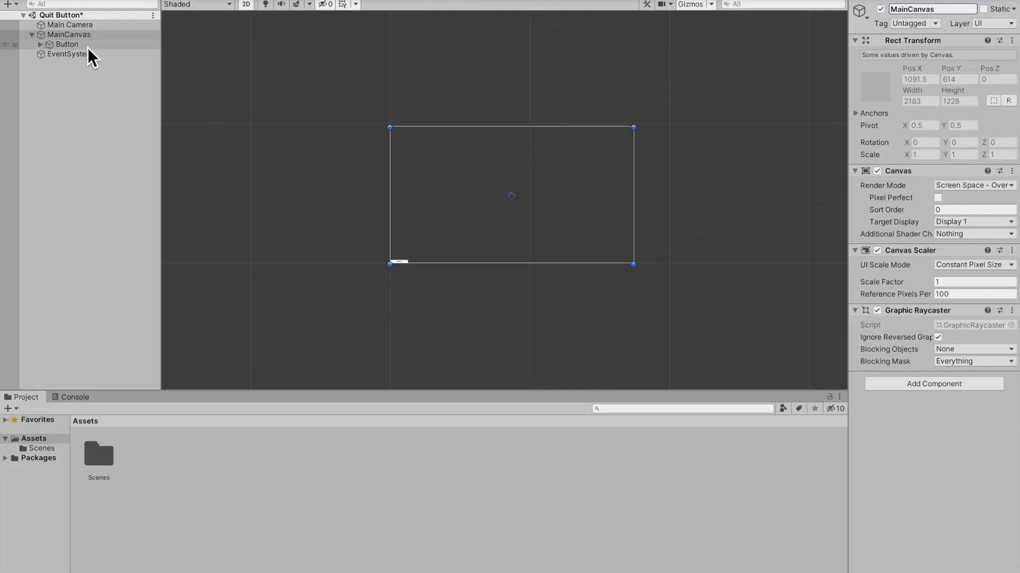
{"action": "left_click", "coordinate": [87, 45]}
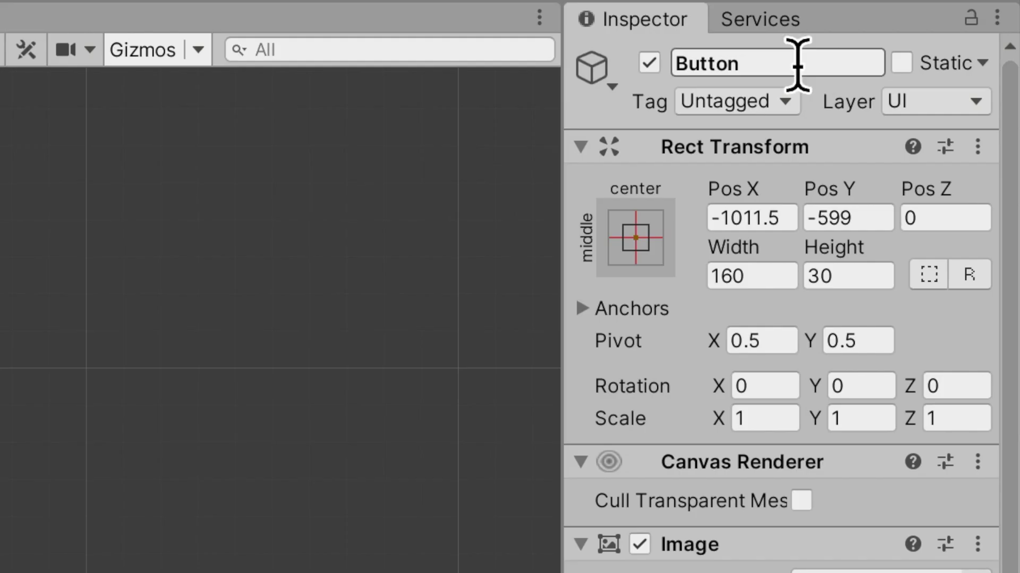
{"action": "left_click", "coordinate": [936, 9]}
{"action": "key", "text": "Home"}
{"action": "type", "text": "Quit"}
{"action": "key", "text": "Return"}
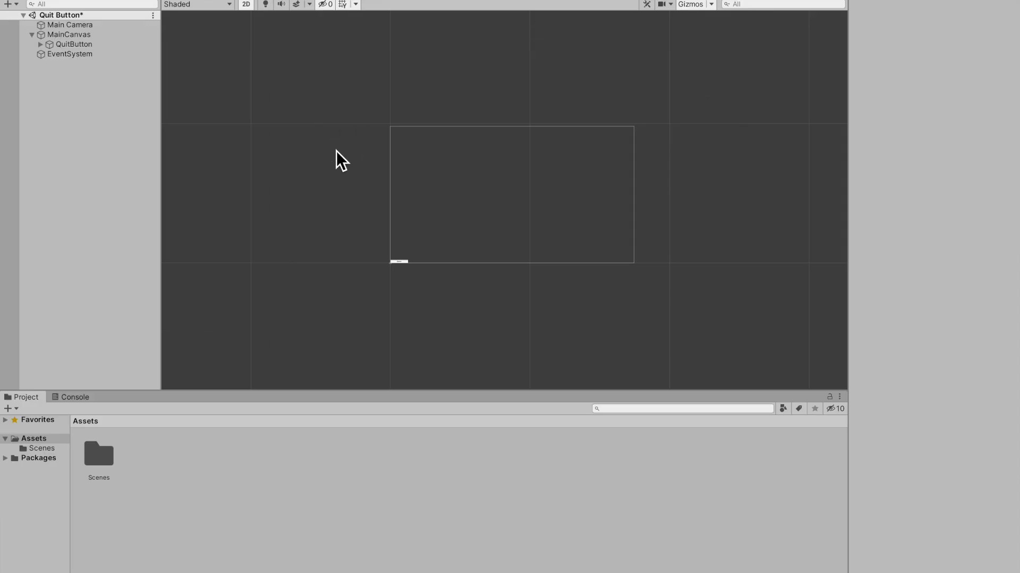
Step: Create an empty GameObject, reset its Transform to 0, 0, 0, and name it SceneLoader
{"action": "right_click", "coordinate": [64, 101]}
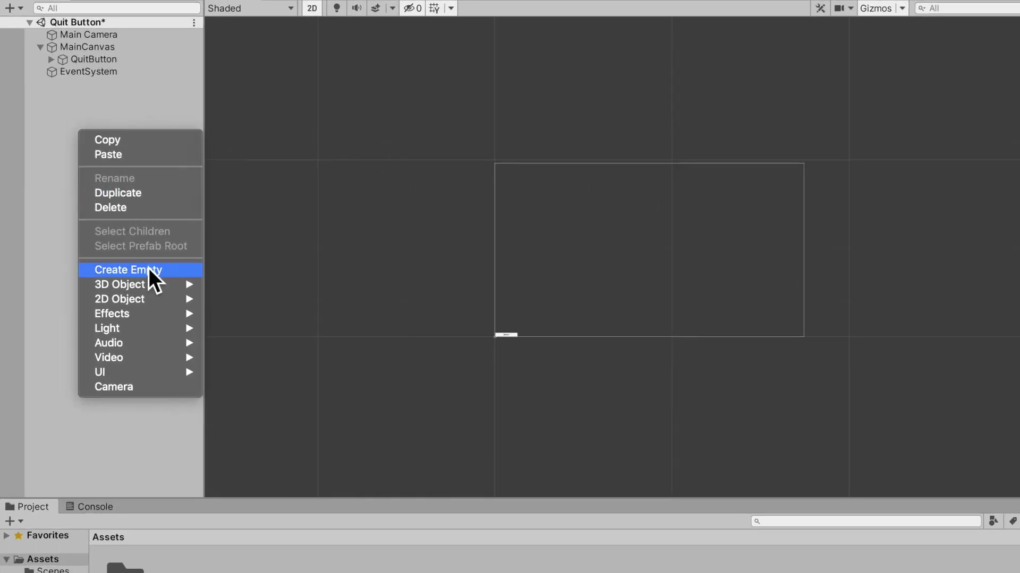
{"action": "left_click", "coordinate": [148, 269]}
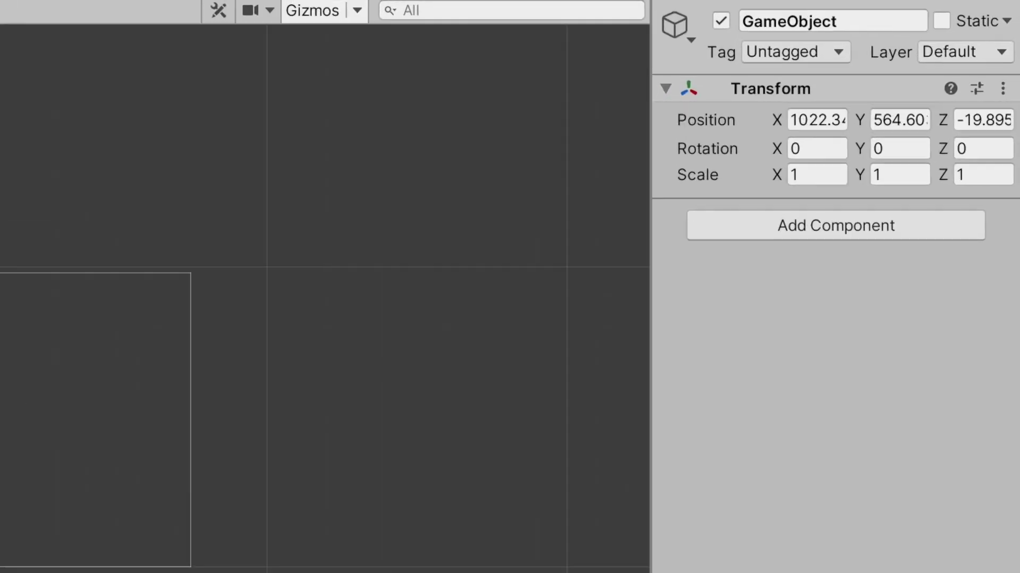
{"action": "left_click", "coordinate": [1000, 101]}
{"action": "left_click", "coordinate": [940, 132]}
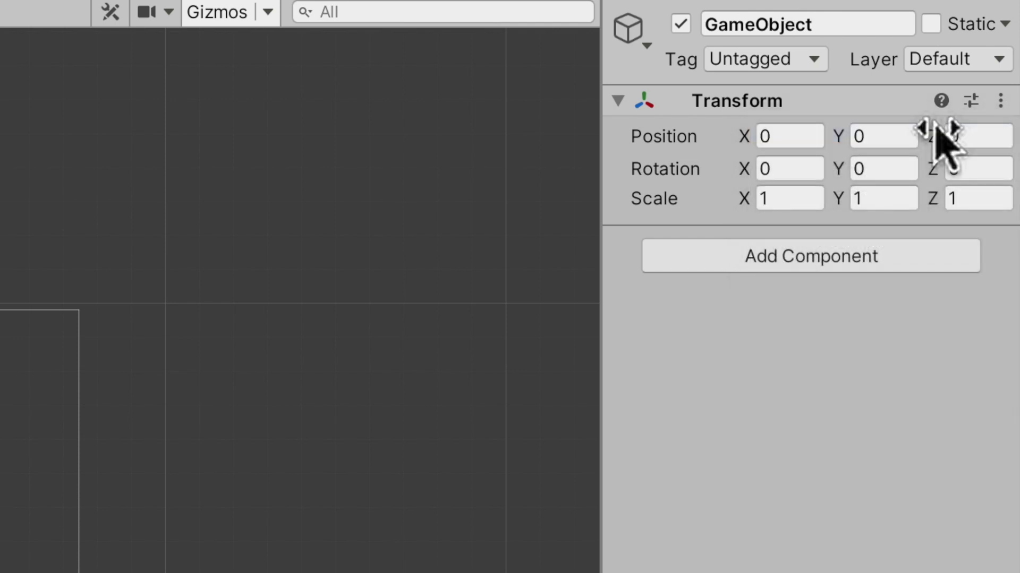
{"action": "left_click", "coordinate": [884, 25]}
{"action": "type", "text": "Sce"}
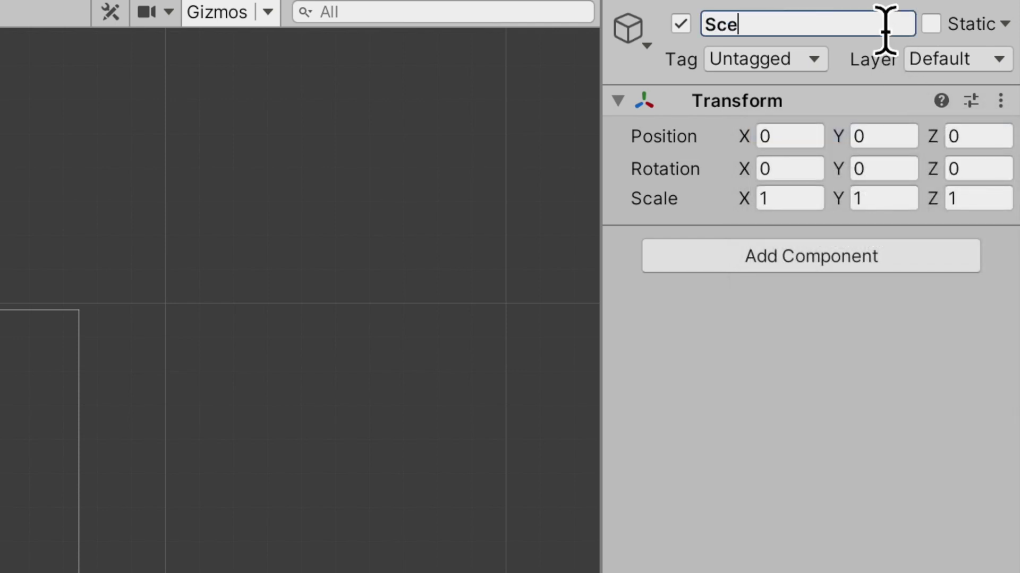
{"action": "type", "text": "neLoader"}
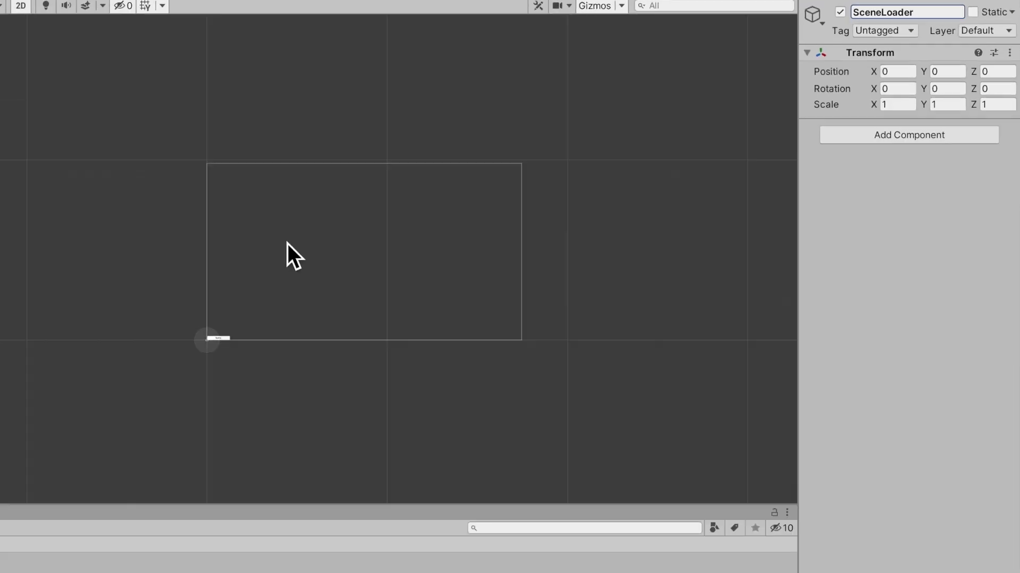
{"action": "left_click", "coordinate": [405, 265]}
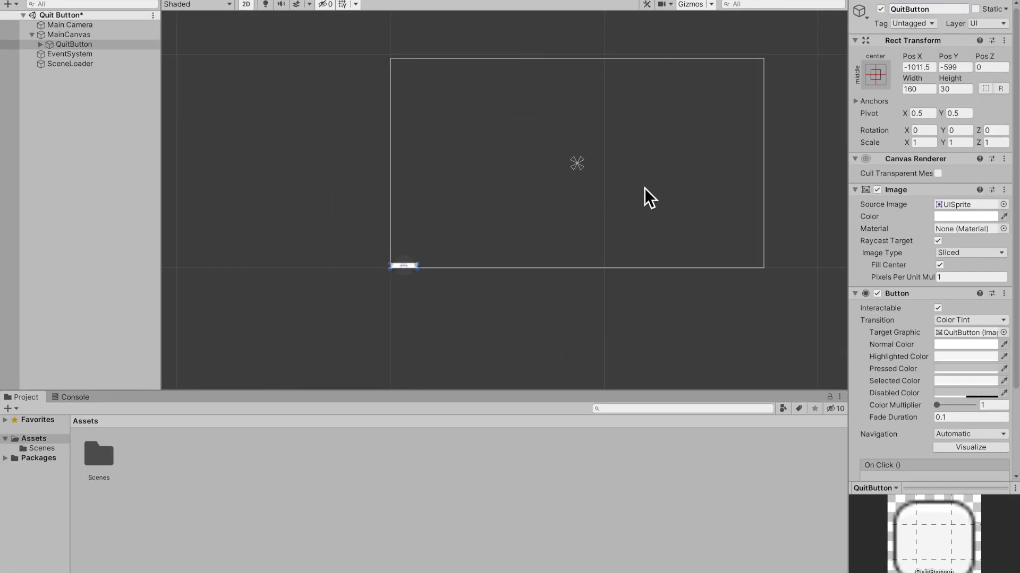
Step: Alt-apply the middle-centre anchor preset so QuitButton is anchored and centred at 0, 0
{"action": "left_click", "coordinate": [877, 77]}
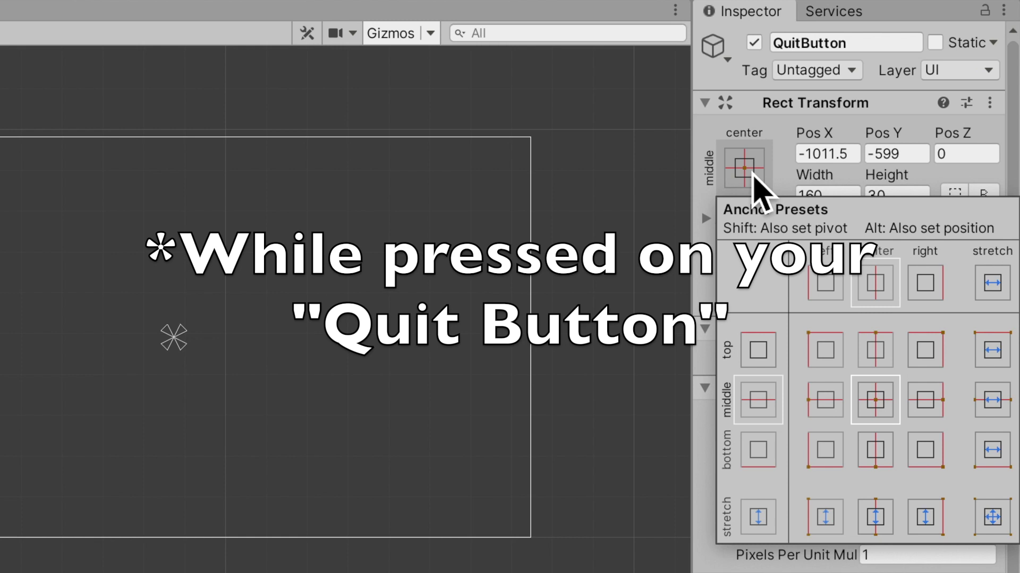
{"action": "key", "text": "alt"}
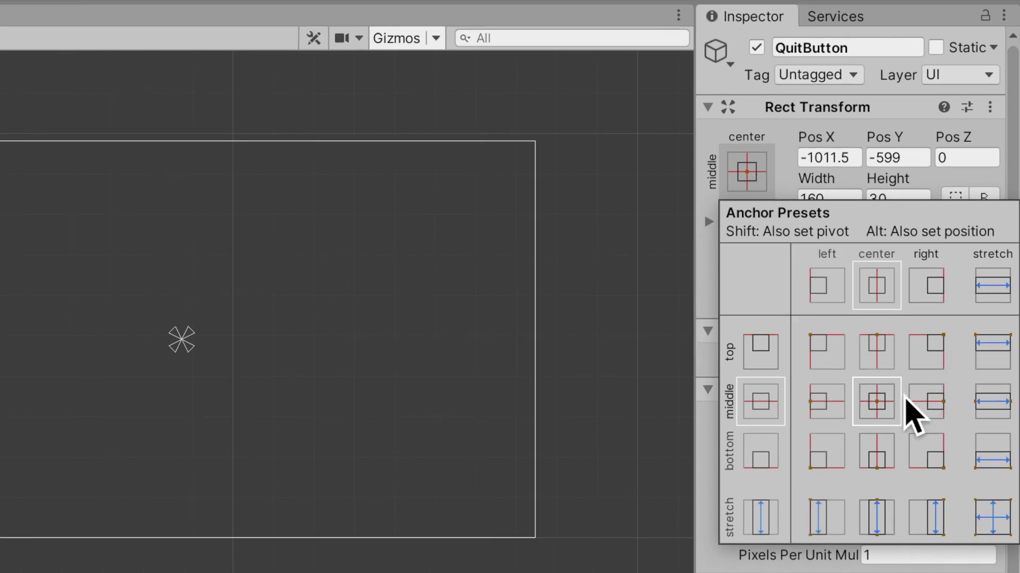
{"action": "left_click", "coordinate": [882, 404], "text": "alt"}
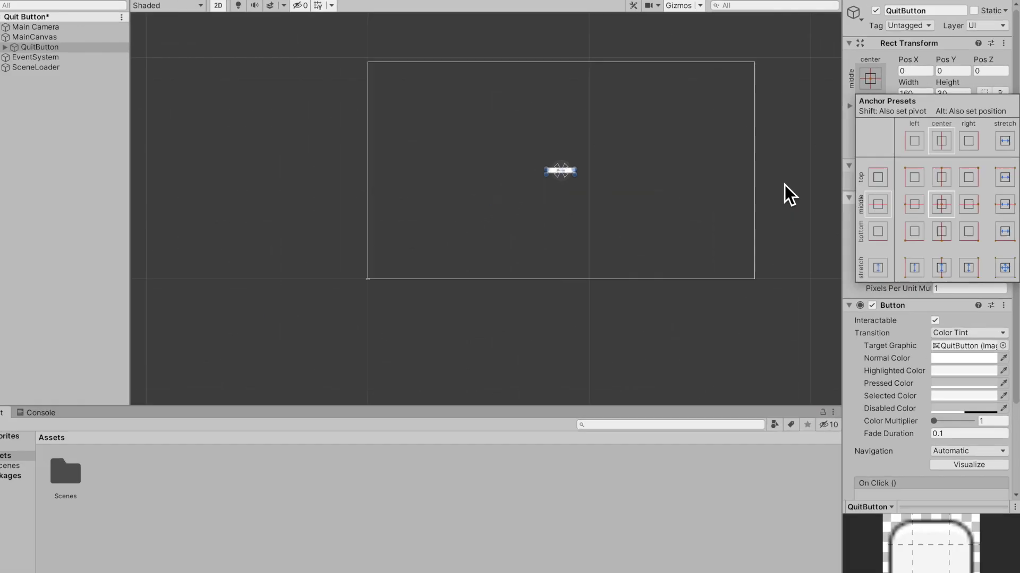
{"action": "left_click", "coordinate": [201, 444]}
Step: Enlarge QuitButton to about 803 × 169 and recentre the canvas in view
{"action": "left_click_drag", "start_coordinate": [545, 200], "coordinate": [770, 141]}
{"action": "scroll", "coordinate": [672, 303], "scroll_direction": "down", "scroll_amount": 3}
{"action": "middle_click_drag", "start_coordinate": [672, 302], "coordinate": [618, 261]}
{"action": "left_click_drag", "start_coordinate": [657, 193], "coordinate": [587, 211]}
{"action": "left_click", "coordinate": [117, 127]}
Step: Set the button's Text child to read 'Quit' with font size 100
{"action": "left_click", "coordinate": [110, 121]}
{"action": "left_click", "coordinate": [178, 149]}
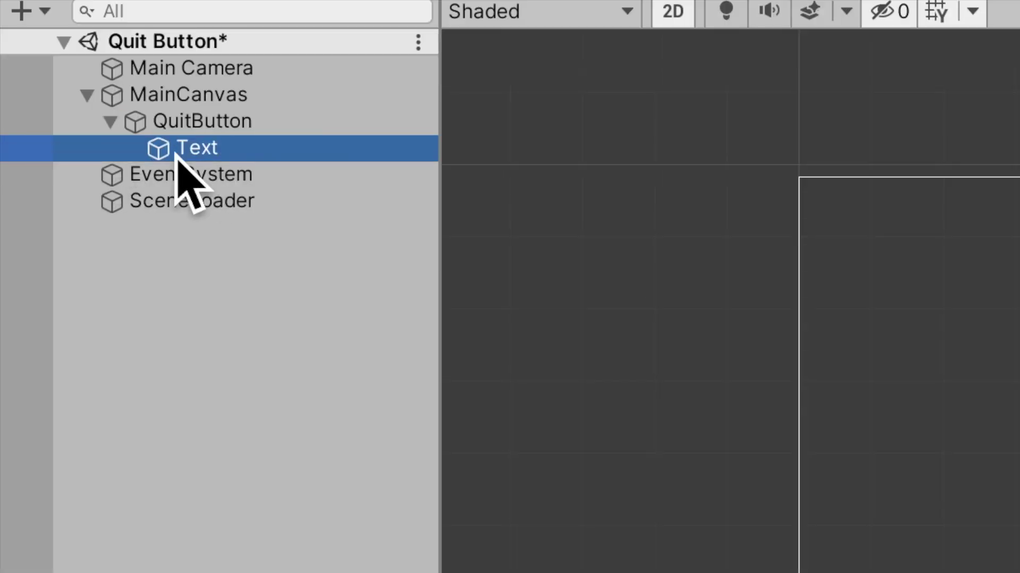
{"action": "left_click", "coordinate": [880, 197]}
{"action": "type", "text": "Quit"}
{"action": "left_click", "coordinate": [944, 300]}
{"action": "key", "text": "BackSpace"}
{"action": "type", "text": "70"}
{"action": "key", "text": "BackSpace"}
{"action": "key", "text": "BackSpace"}
{"action": "type", "text": "100"}
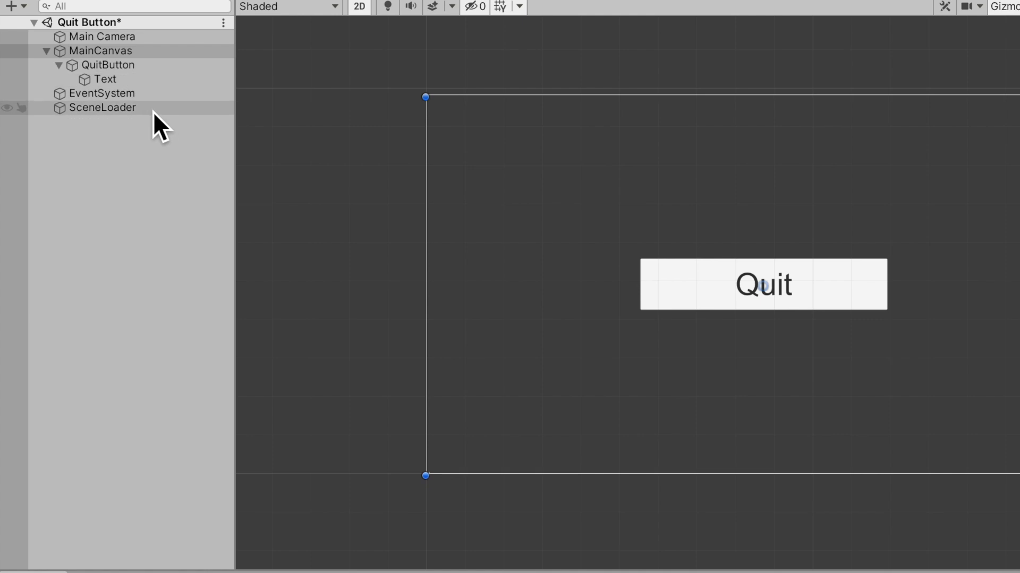
{"action": "left_click", "coordinate": [154, 111]}
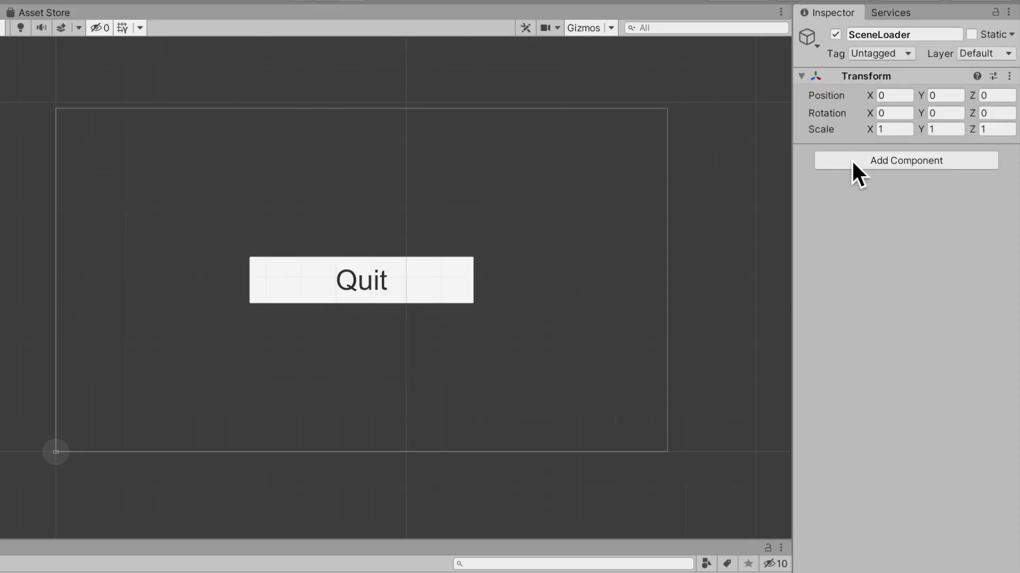
Step: Search Add Component for 'SceneLoader' to make a new script on the object
{"action": "left_click", "coordinate": [892, 104]}
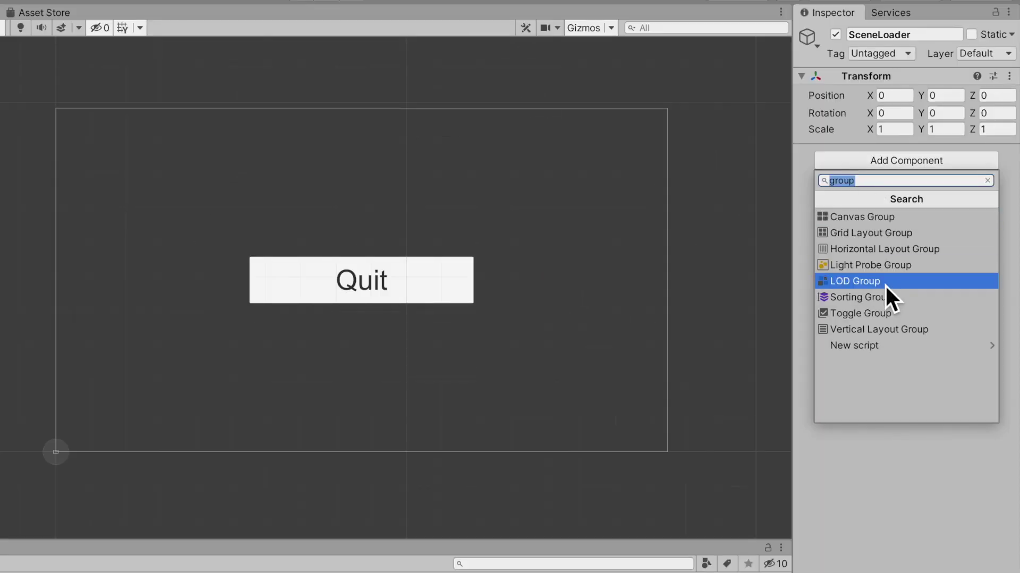
{"action": "type", "text": "SceneLoader"}
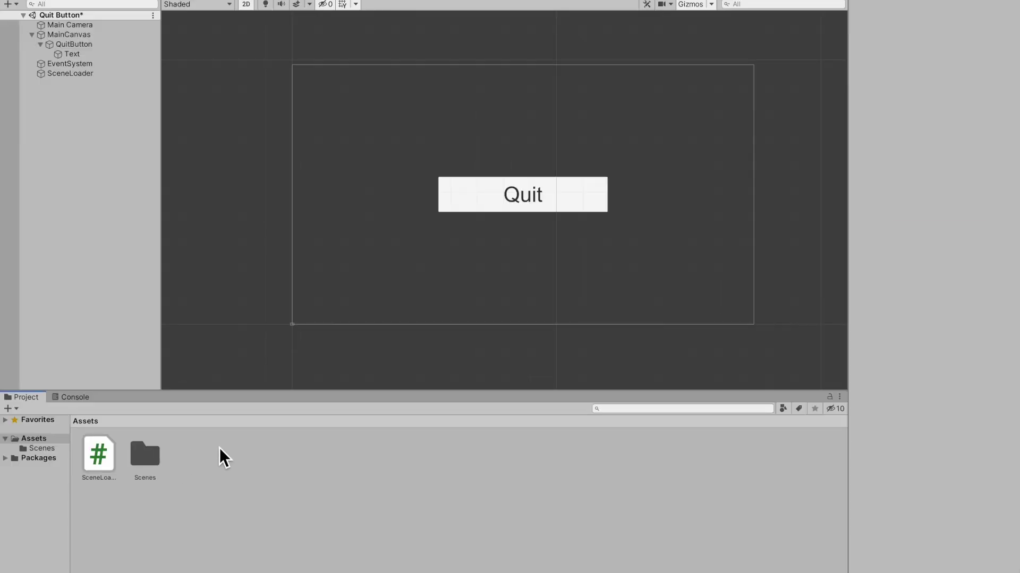
Step: Create a new folder named Scripts under Assets
{"action": "right_click", "coordinate": [203, 458]}
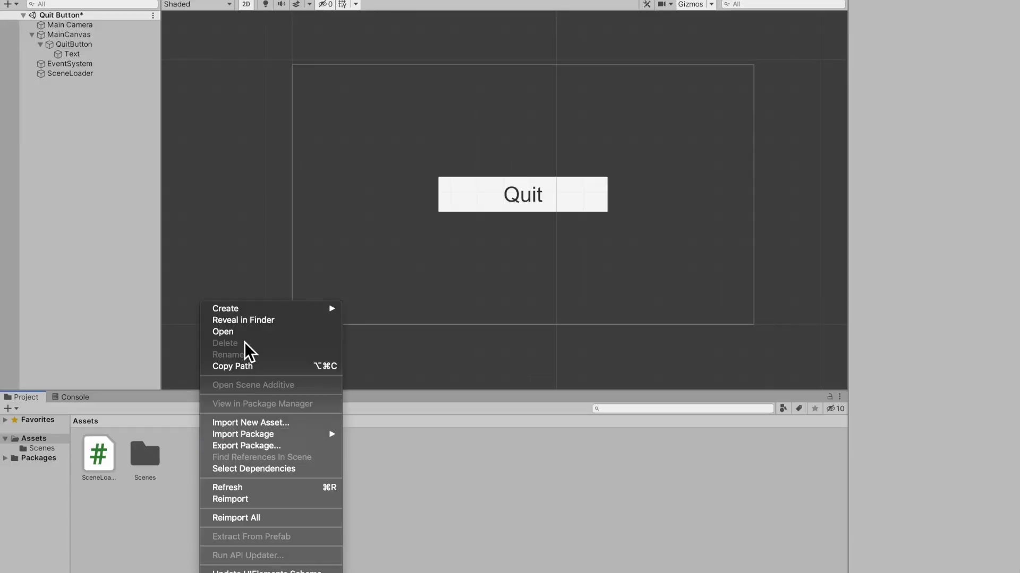
{"action": "mouse_move", "coordinate": [258, 309]}
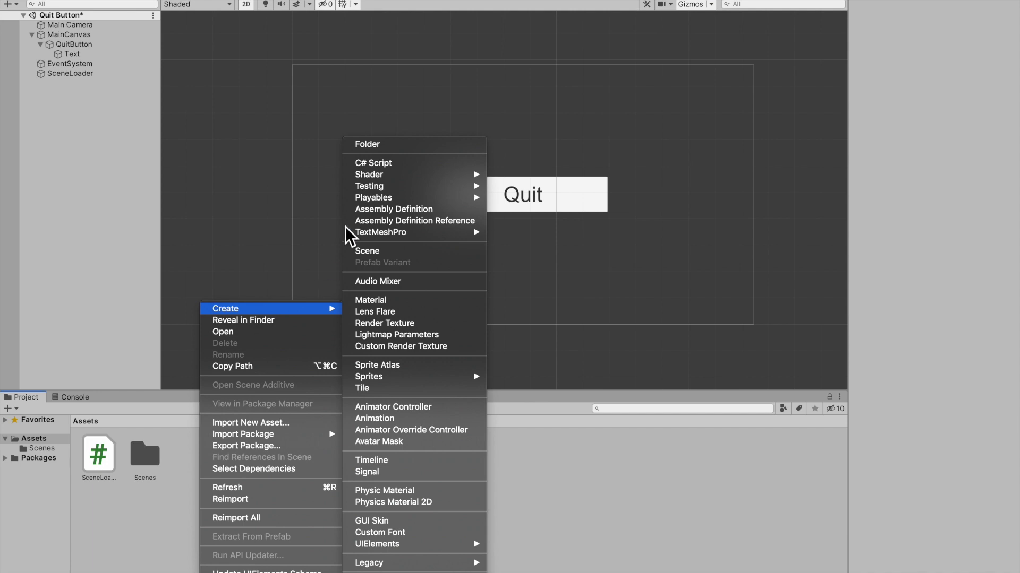
{"action": "left_click", "coordinate": [404, 149]}
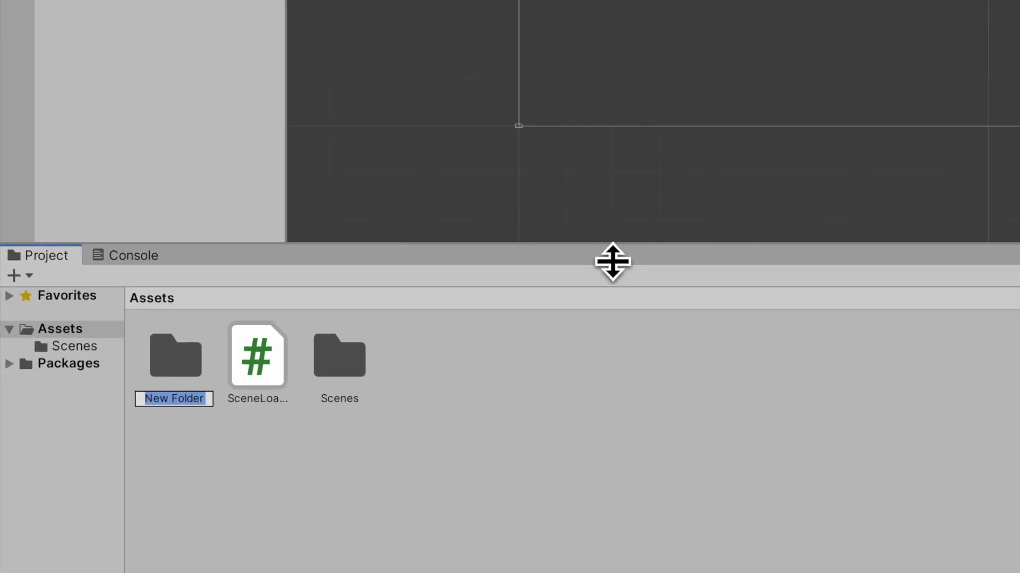
{"action": "type", "text": "Scripts"}
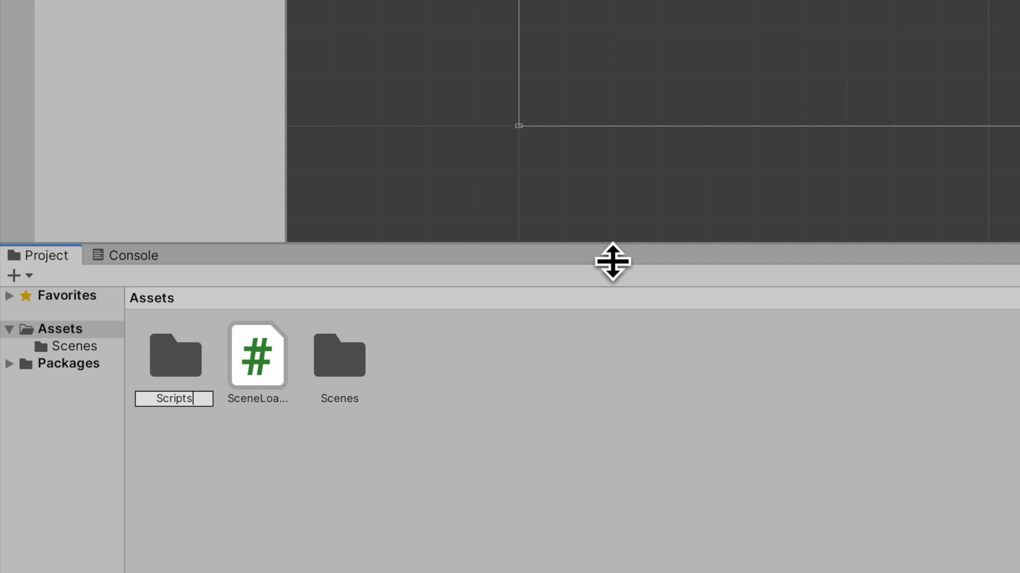
{"action": "key", "text": "Return"}
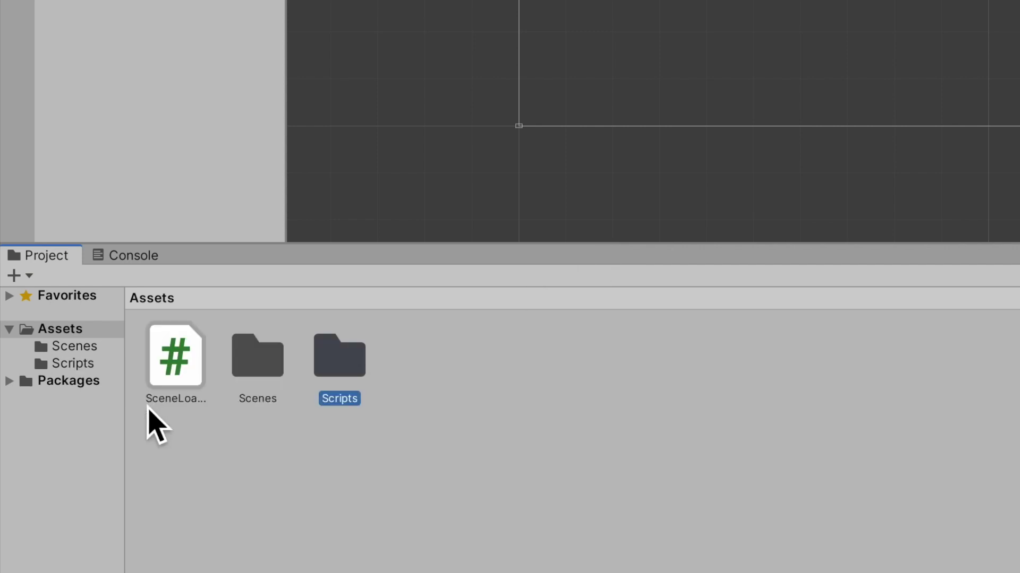
Step: Move SceneLoader.cs into Scripts and open it in the code editor, selecting Start and Update
{"action": "left_click_drag", "start_coordinate": [175, 366], "coordinate": [327, 364]}
{"action": "left_click_drag", "start_coordinate": [279, 398], "coordinate": [281, 399]}
{"action": "double_click", "coordinate": [210, 390]}
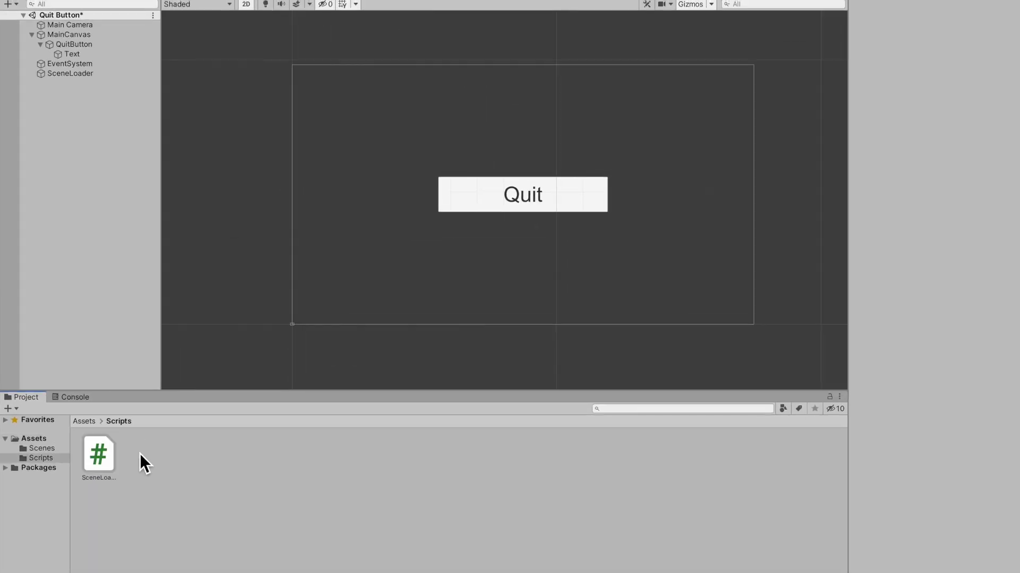
{"action": "double_click", "coordinate": [99, 456]}
{"action": "left_click_drag", "start_coordinate": [205, 333], "coordinate": [80, 191]}
Step: Replace Start and Update with public QuitGame() calling Application.Quit() and Debug.Log("Quit!"), then save
{"action": "key", "text": "BackSpace"}
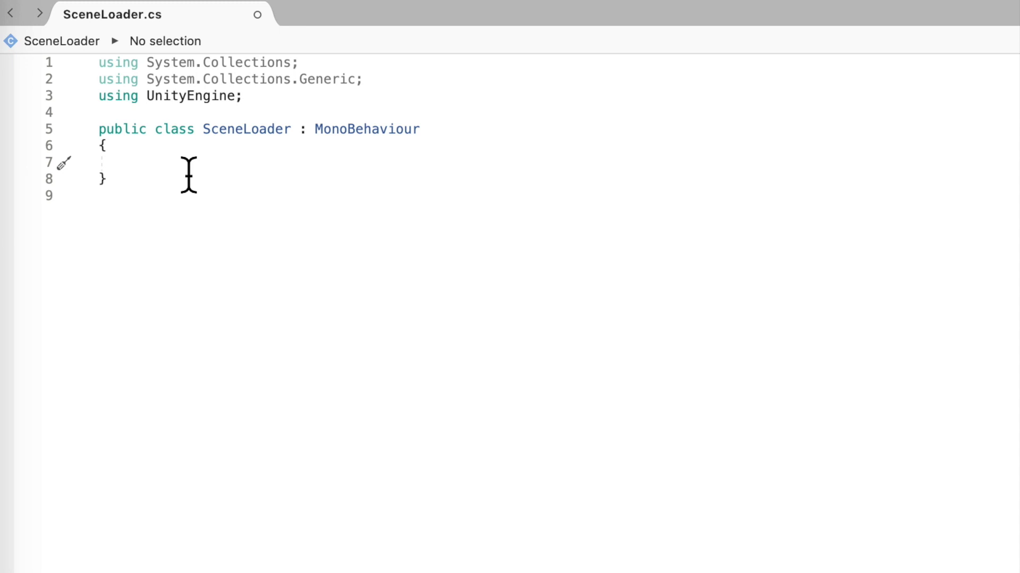
{"action": "type", "text": "public void "}
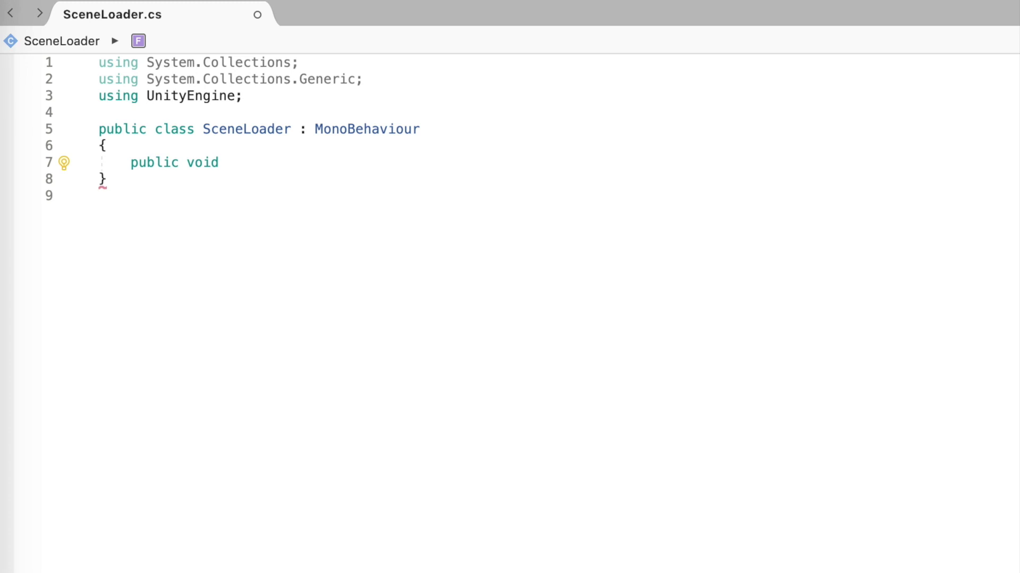
{"action": "type", "text": "QuitGame"}
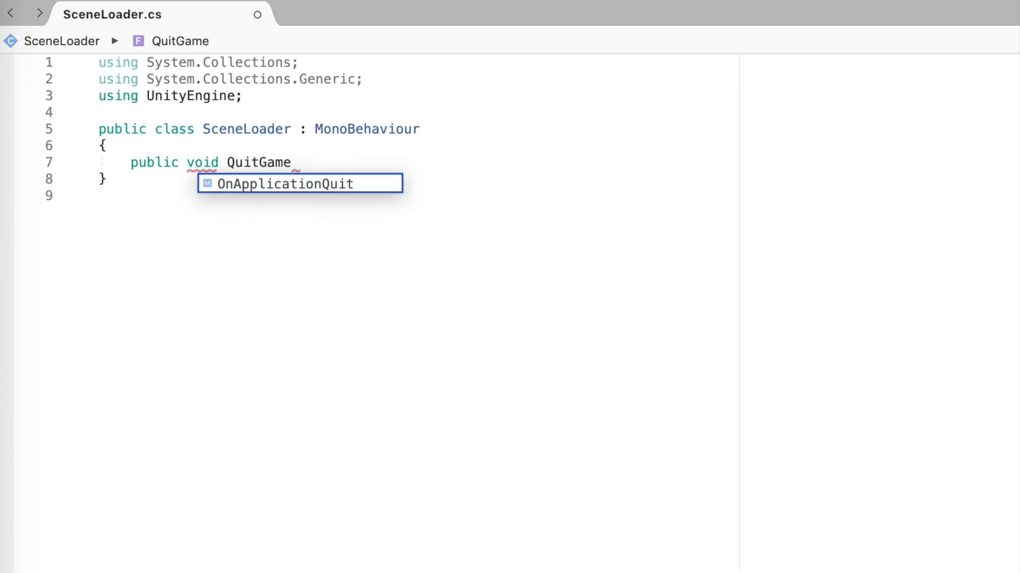
{"action": "type", "text": "() {"}
{"action": "key", "text": "Return"}
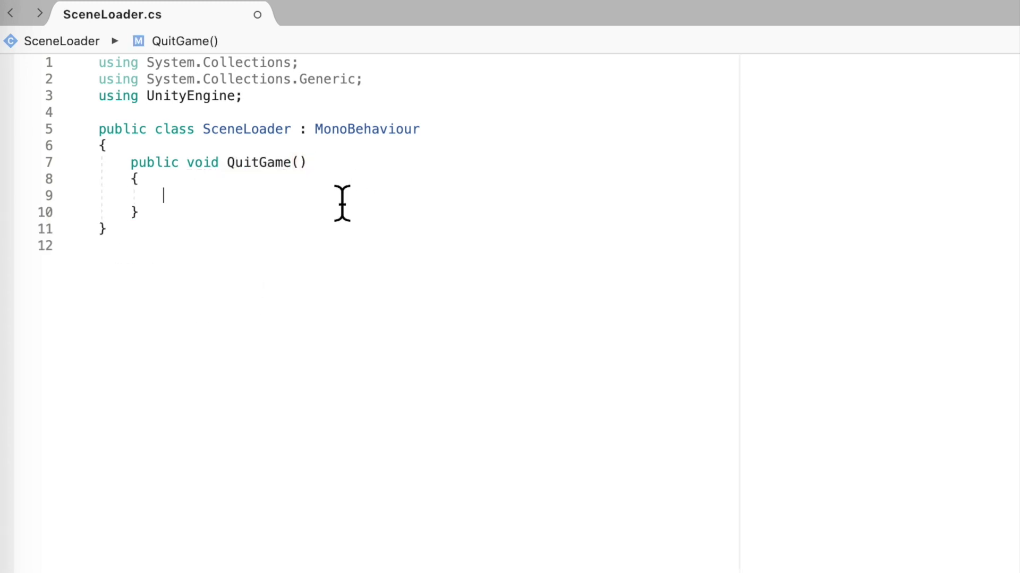
{"action": "type", "text": "App"}
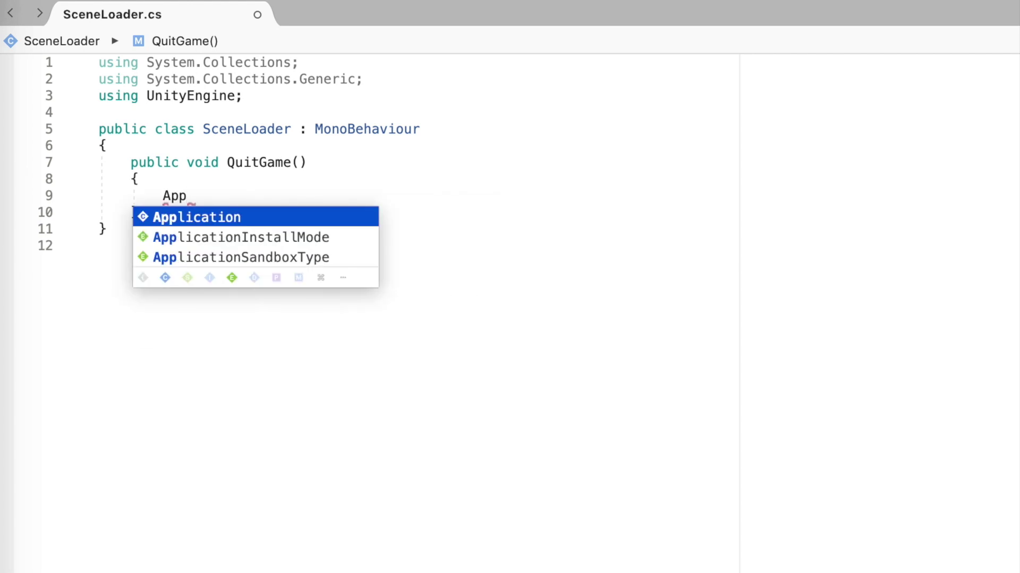
{"action": "type", "text": "lication.Quit"}
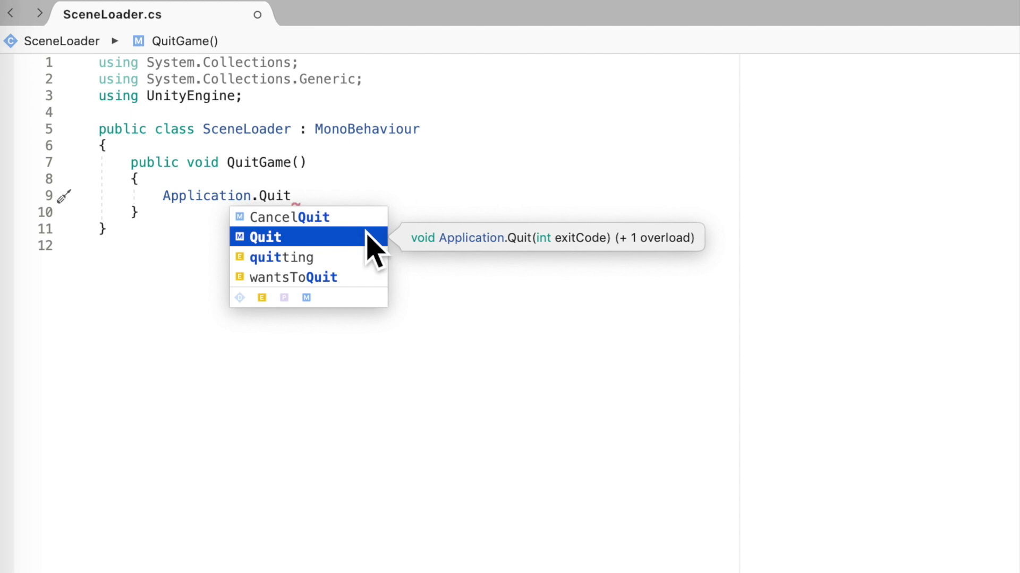
{"action": "type", "text": "()"}
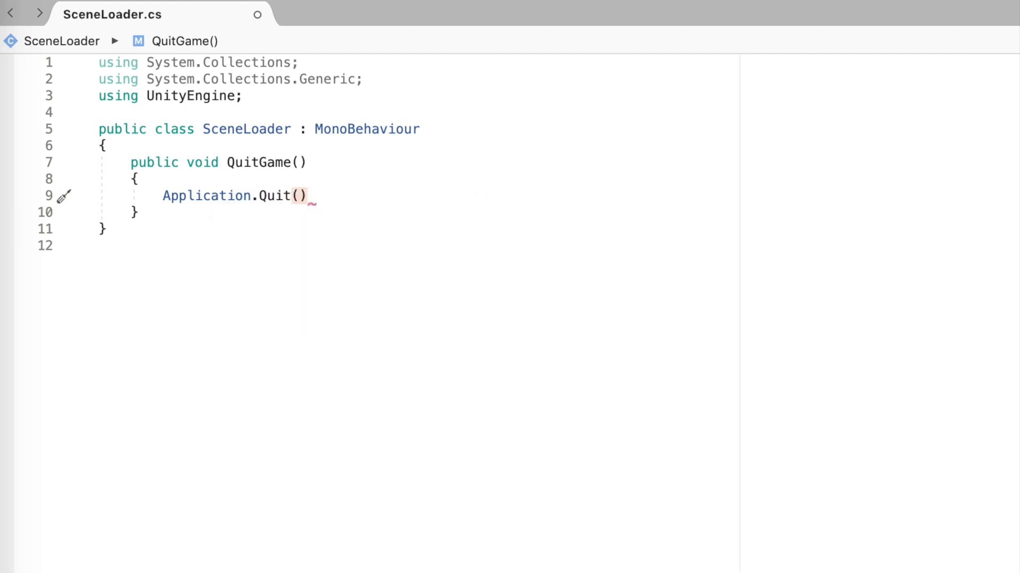
{"action": "type", "text": ";"}
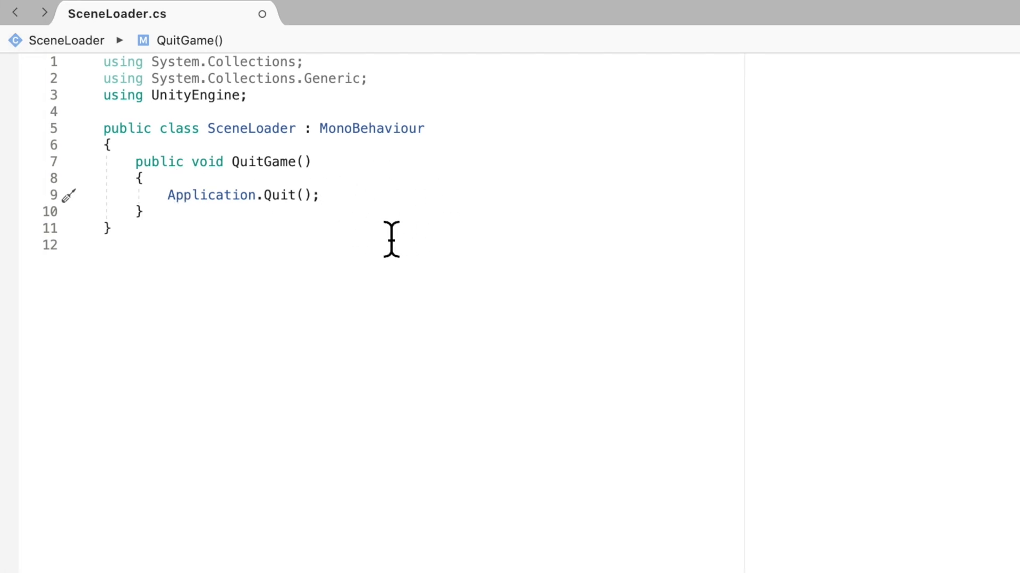
{"action": "key", "text": "Return"}
{"action": "type", "text": "Debug."}
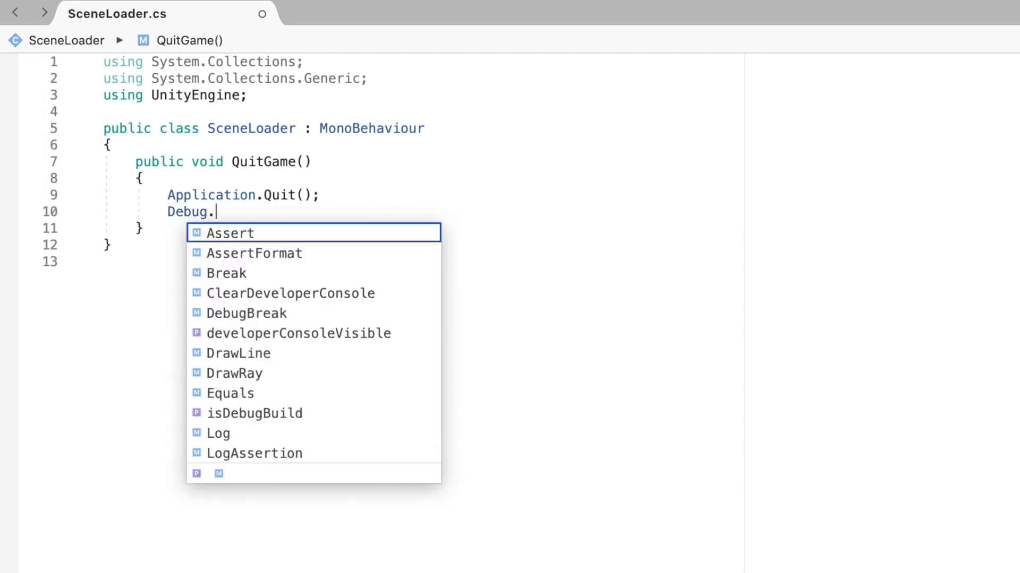
{"action": "type", "text": "Log(\"Quit!\""}
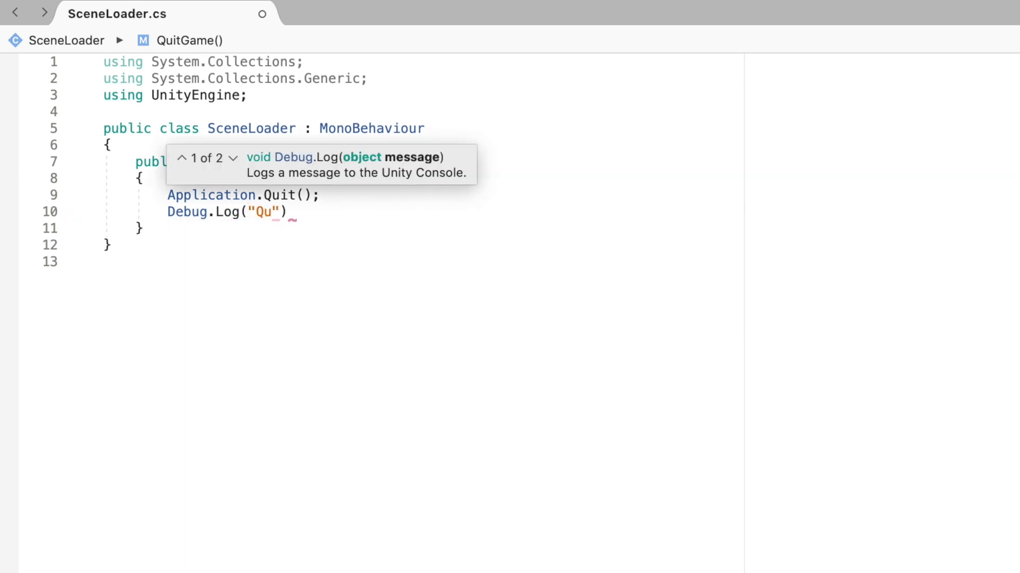
{"action": "key", "text": "Right"}
{"action": "type", "text": ";"}
{"action": "key", "text": "super+s"}
Step: Back in Unity, add an On Click entry to QuitButton targeting the SceneLoader object
{"action": "left_click", "coordinate": [25, 526]}
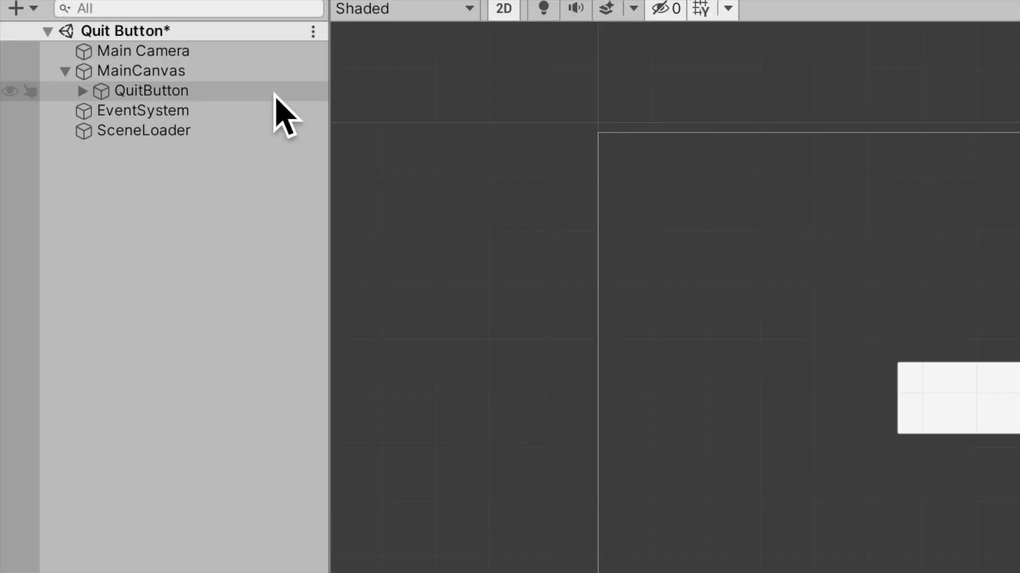
{"action": "left_click", "coordinate": [134, 46]}
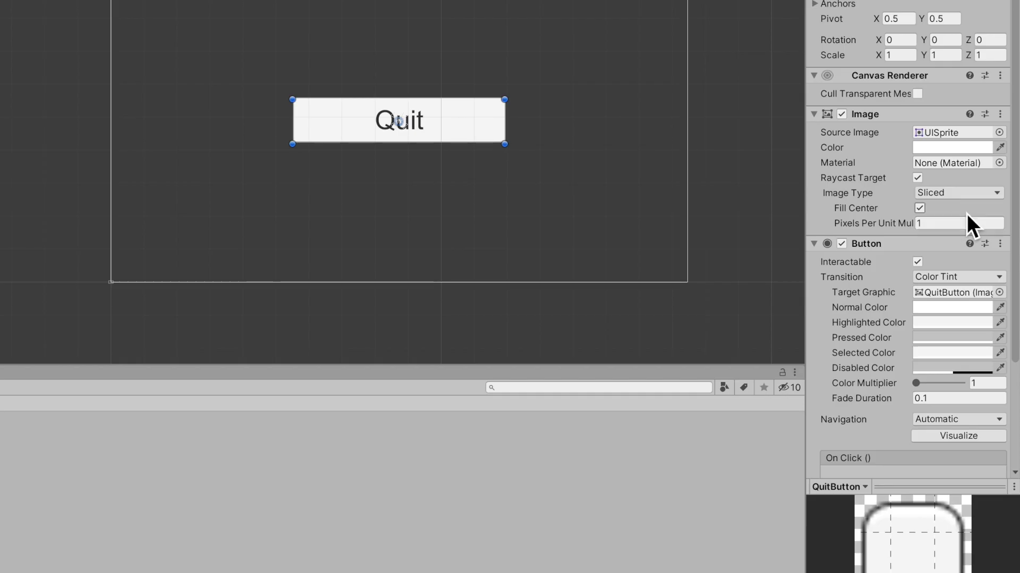
{"action": "scroll", "coordinate": [967, 213], "scroll_direction": "down", "scroll_amount": 5}
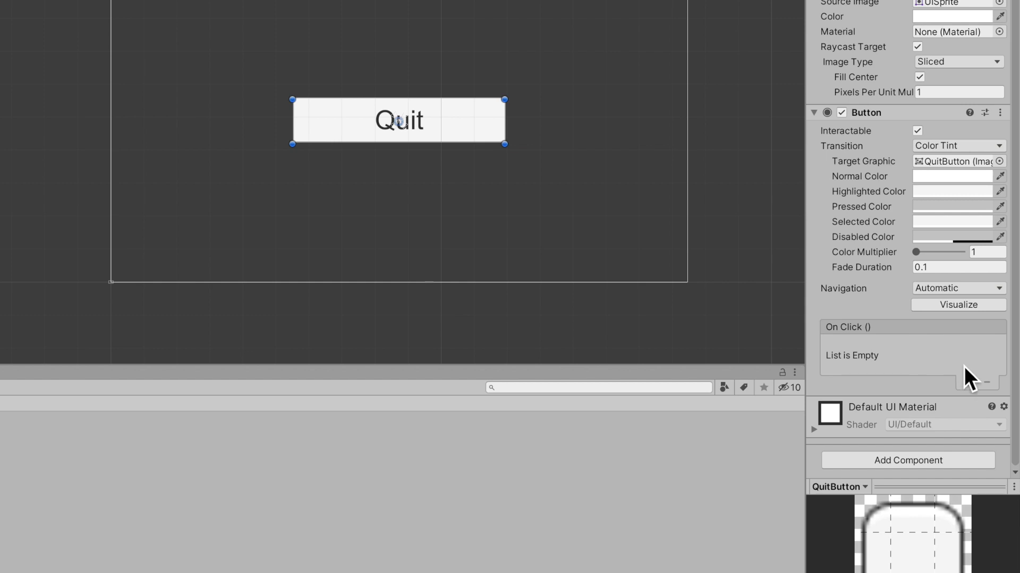
{"action": "left_click", "coordinate": [968, 383]}
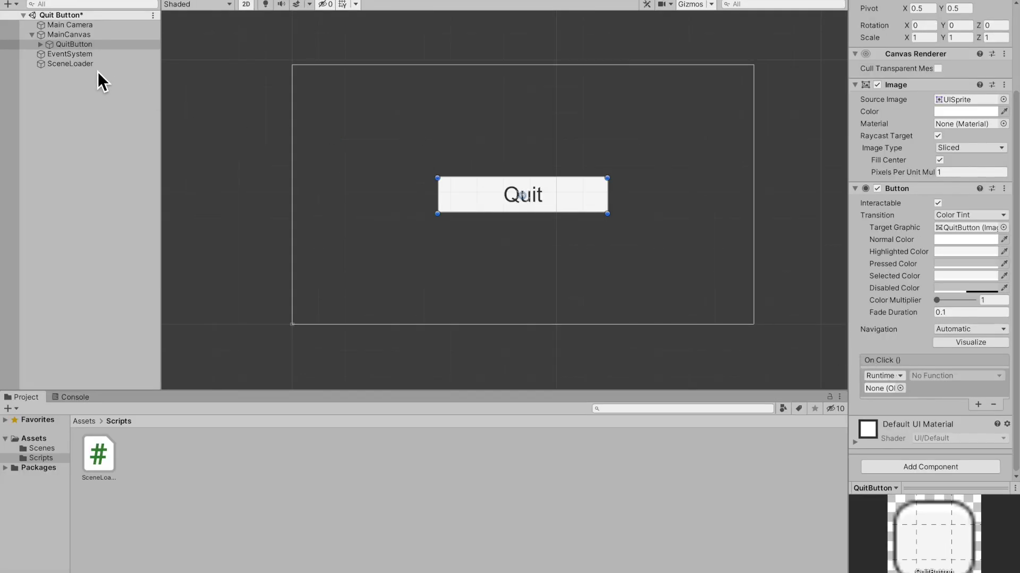
{"action": "left_click_drag", "start_coordinate": [101, 65], "coordinate": [886, 389]}
{"action": "left_click", "coordinate": [118, 66]}
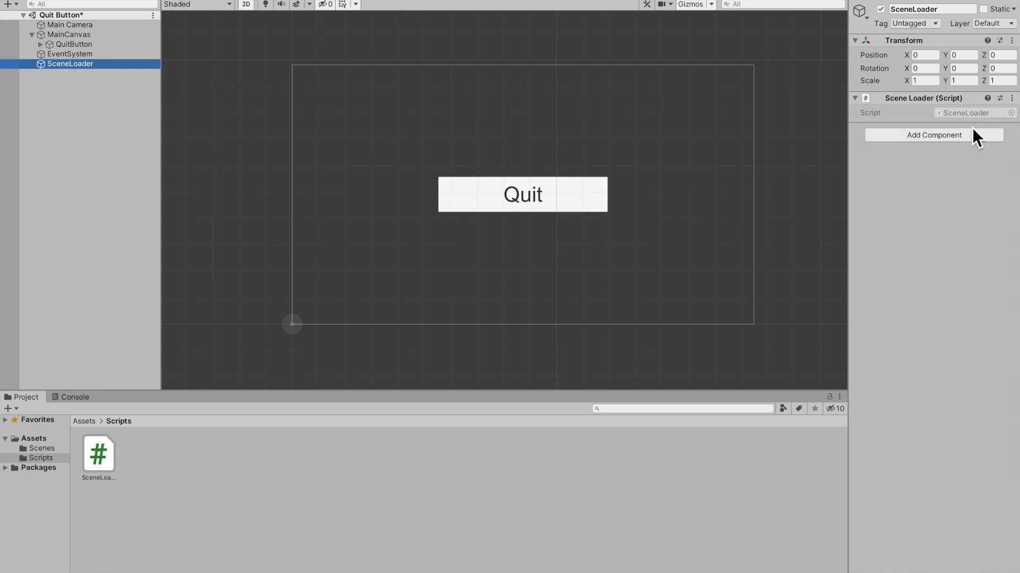
{"action": "left_click", "coordinate": [124, 46]}
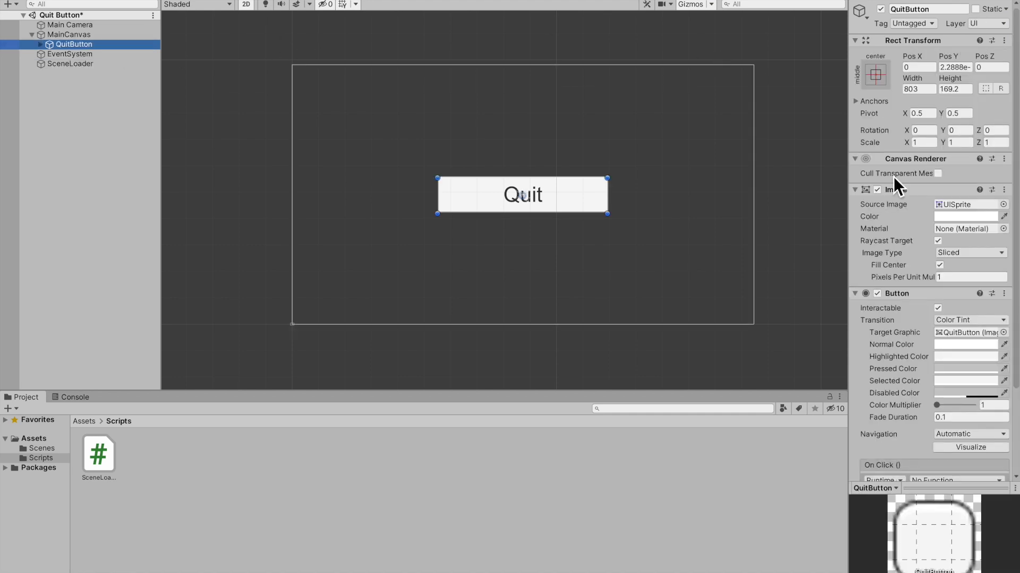
Step: Choose SceneLoader > QuitGame () as the On Click entry's function
{"action": "scroll", "coordinate": [977, 254], "scroll_direction": "down", "scroll_amount": 5}
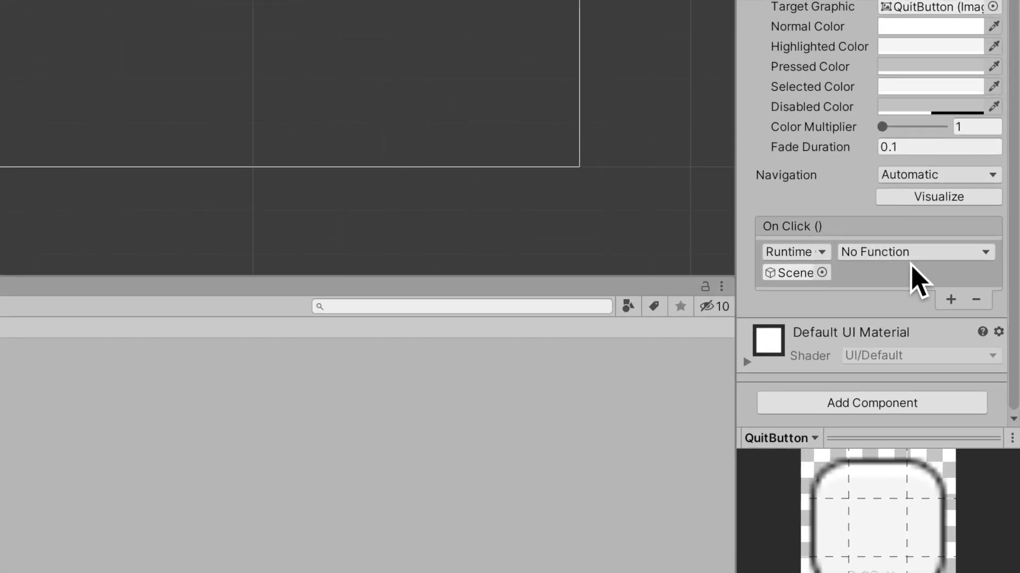
{"action": "left_click", "coordinate": [932, 254]}
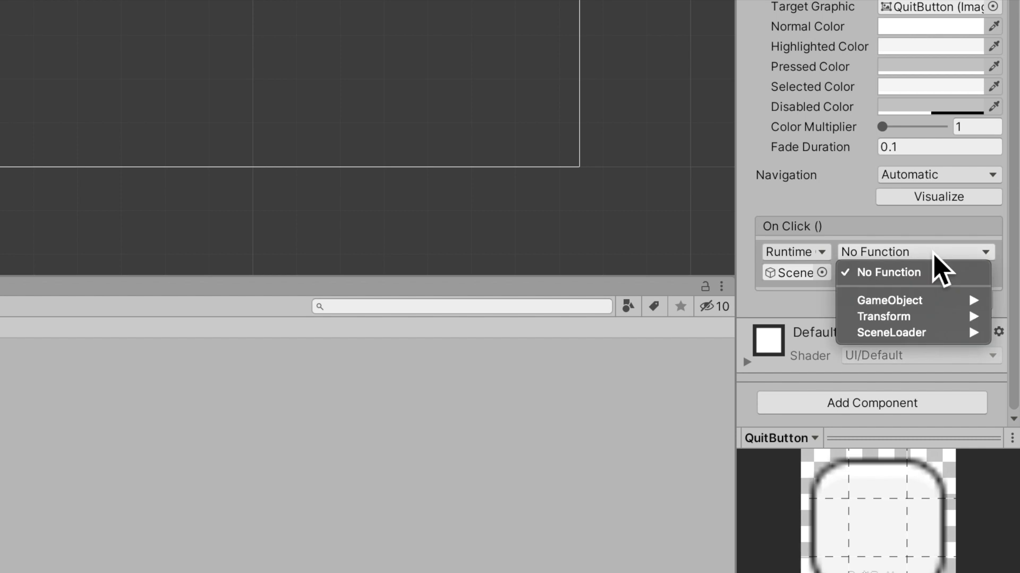
{"action": "mouse_move", "coordinate": [946, 332]}
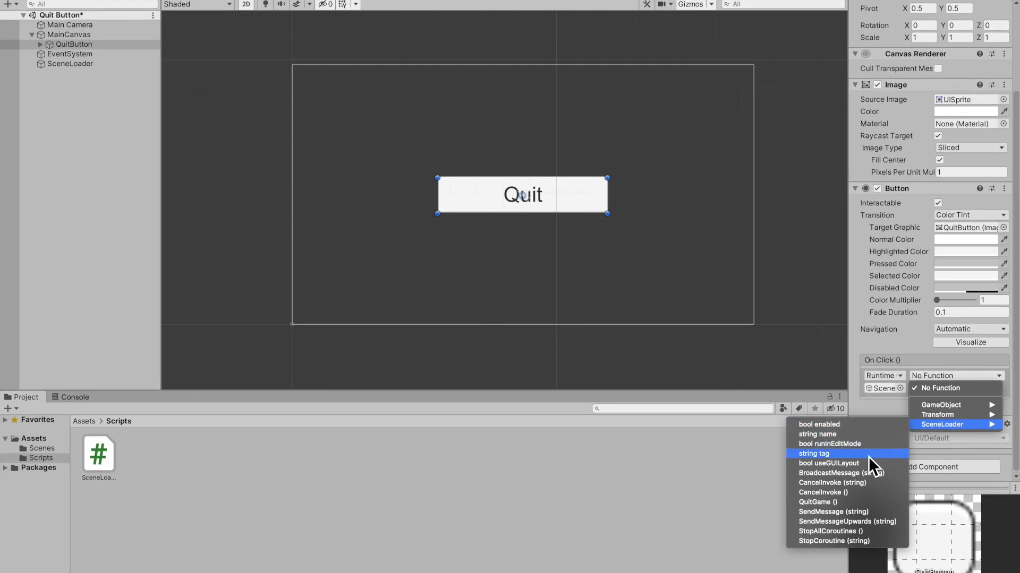
{"action": "left_click", "coordinate": [855, 502]}
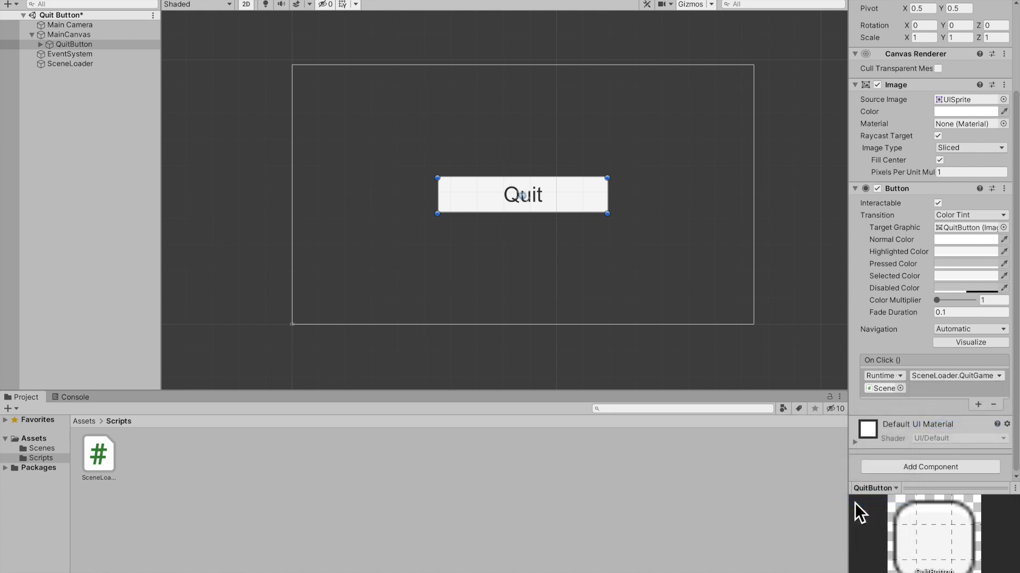
{"action": "left_click", "coordinate": [726, 289]}
Step: Play the scene, press the Quit button to log 'Quit!' in the Console, then stop playing
{"action": "key", "text": "ctrl+p"}
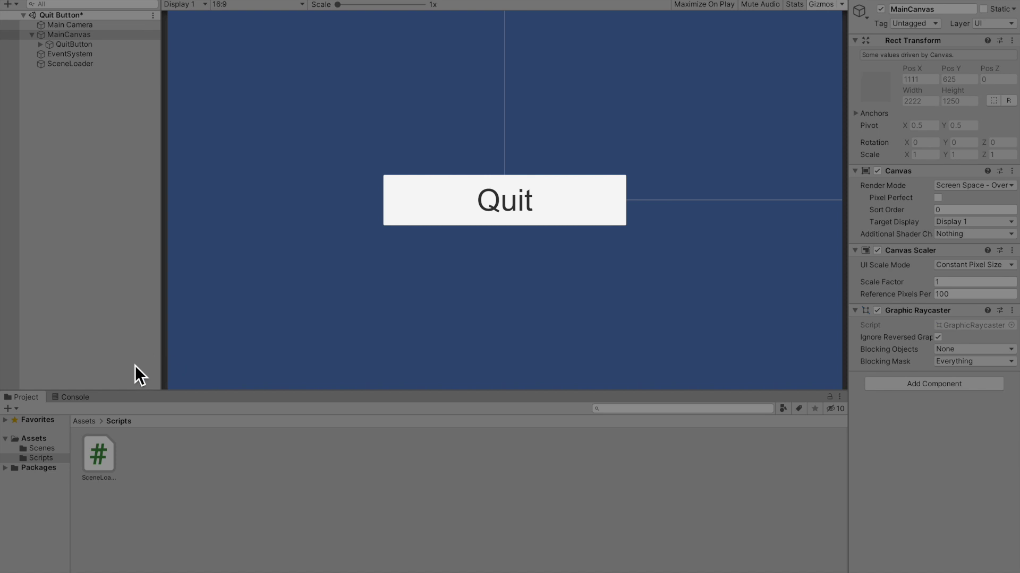
{"action": "left_click", "coordinate": [84, 398]}
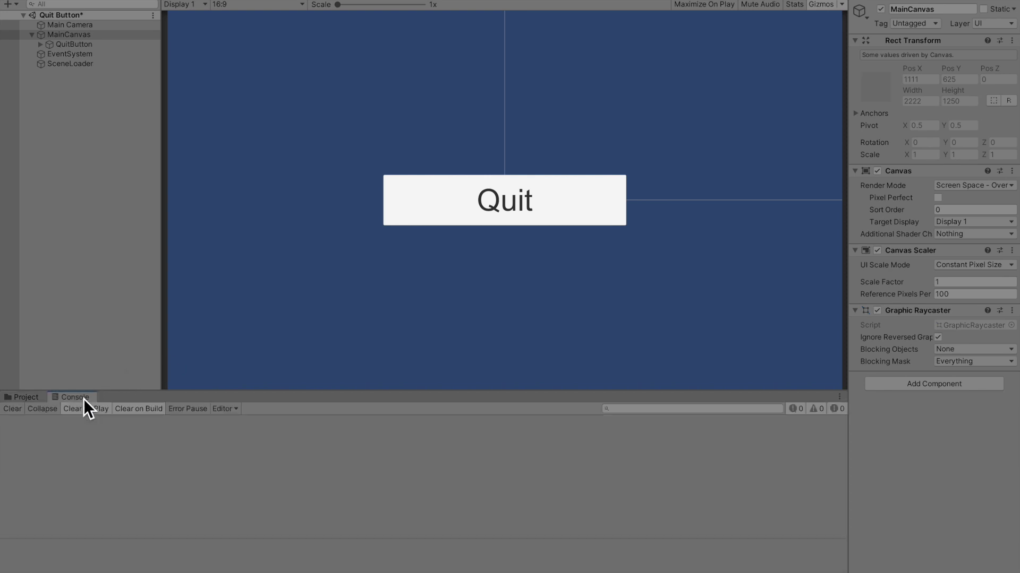
{"action": "left_click", "coordinate": [504, 209]}
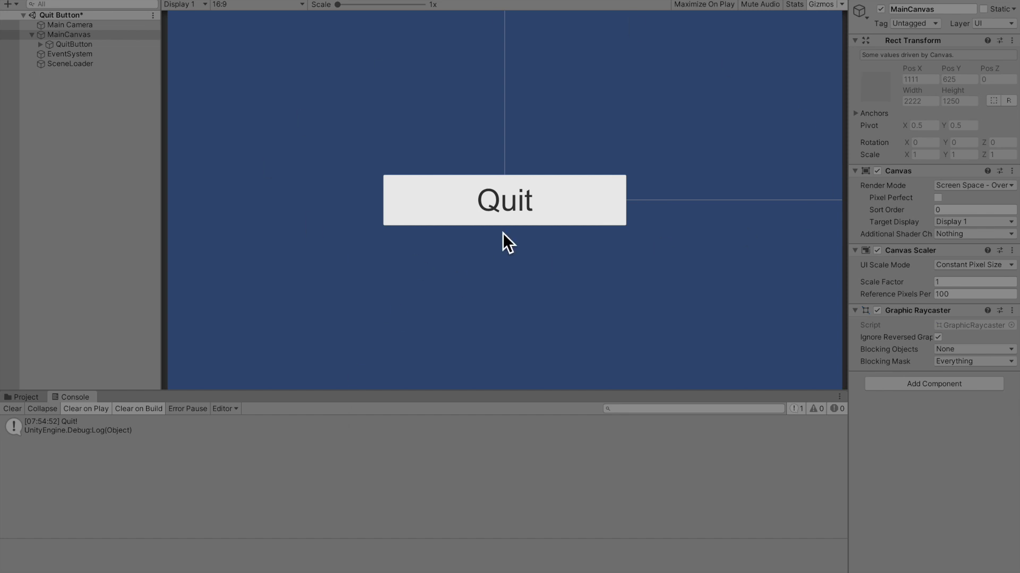
{"action": "key", "text": "ctrl+p"}
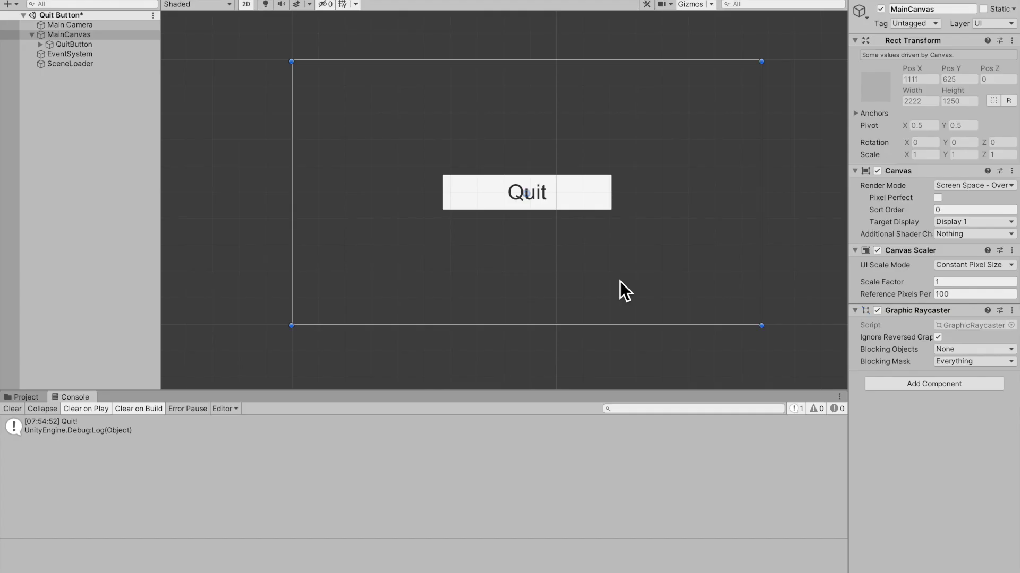